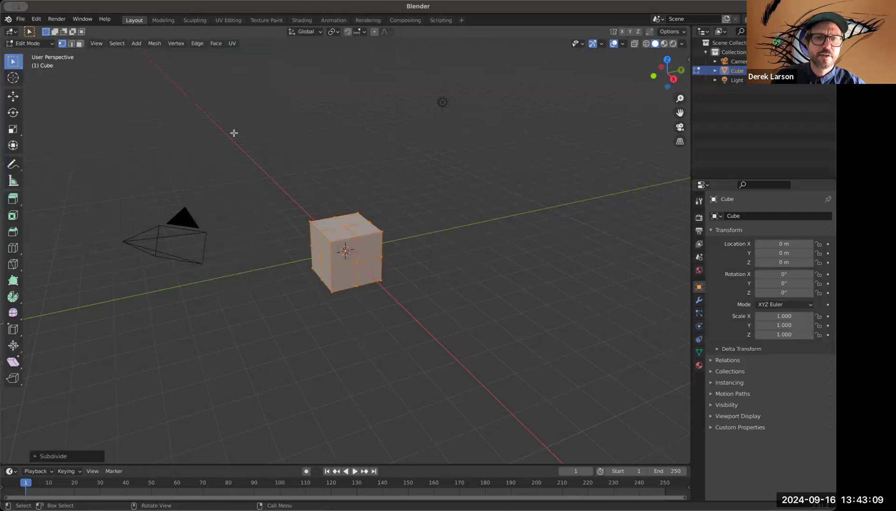
Set the cube's subdivision to 8 cuts.
left_click(36, 457)
left_click_drag(118, 392, 151, 390)
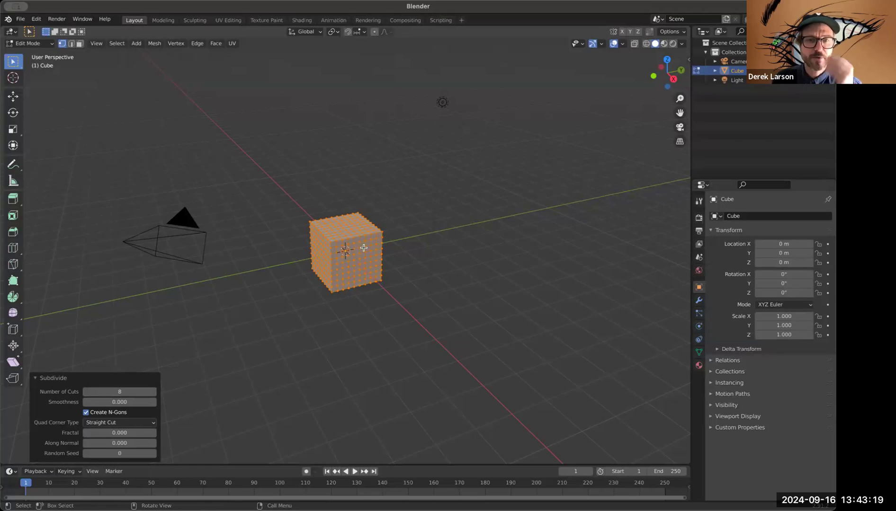
mouse_move(680, 98)
left_mouse_down()
mouse_move(680, 52)
mouse_move(681, 80)
left_mouse_up()
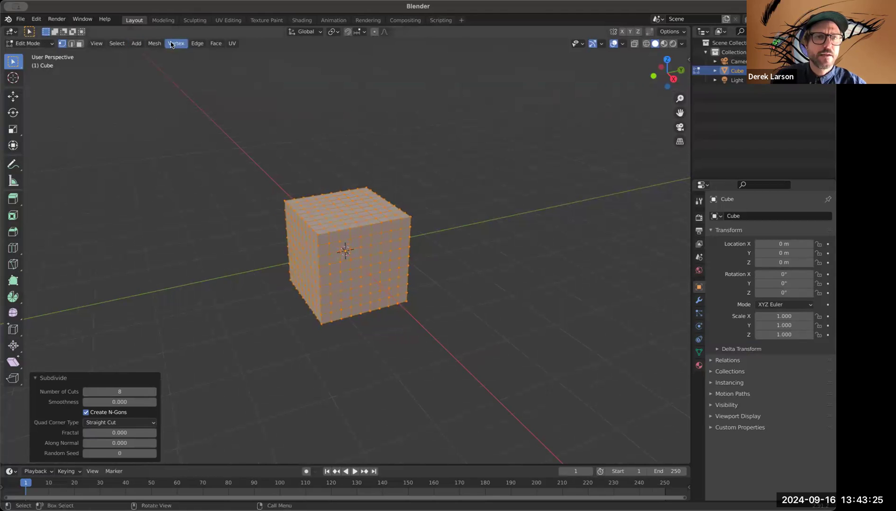
Add a UV sphere and move it about 1.28 m along the X axis so it protrudes from the cube.
left_click(136, 43)
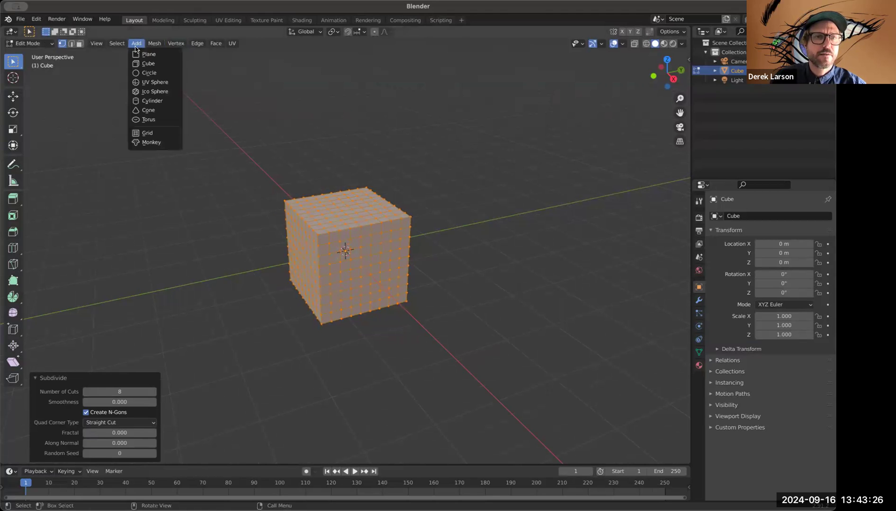
left_click(150, 82)
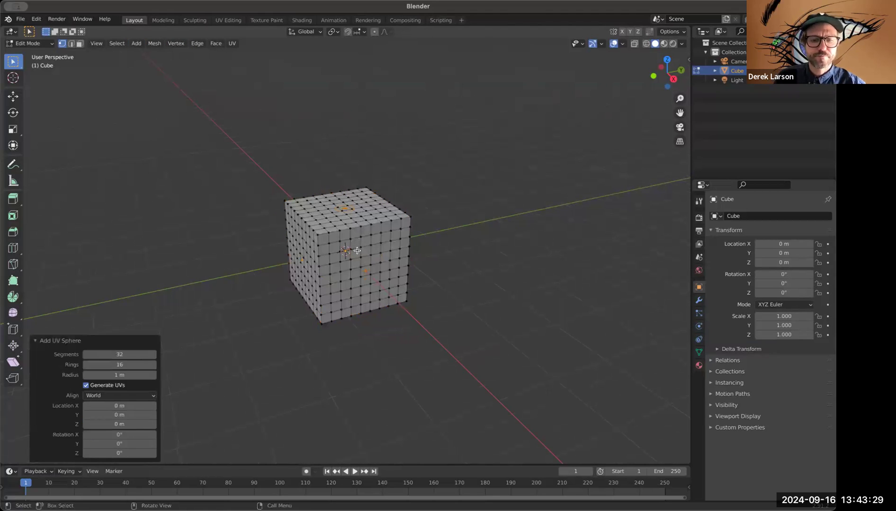
key("g")
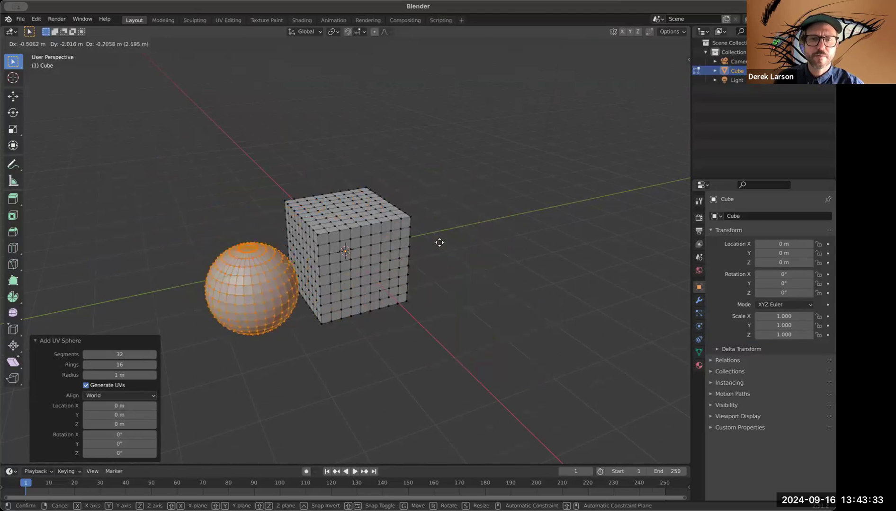
key("x")
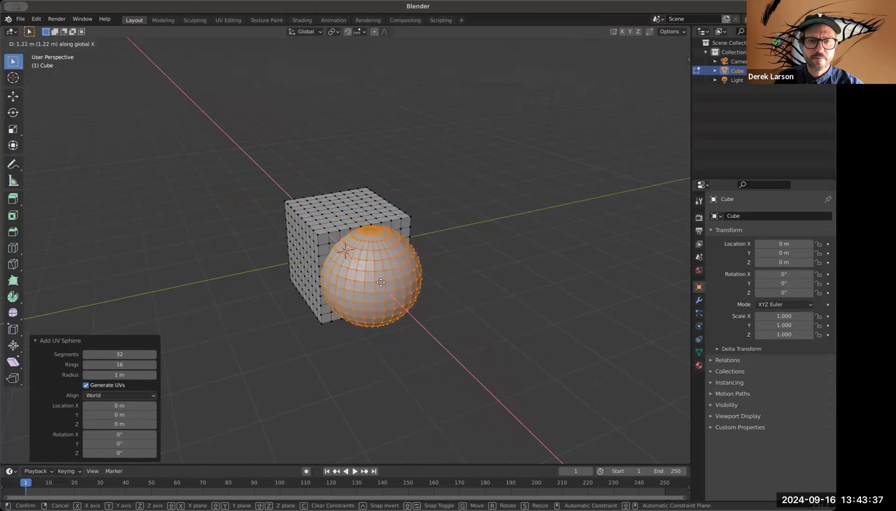
left_click(383, 284)
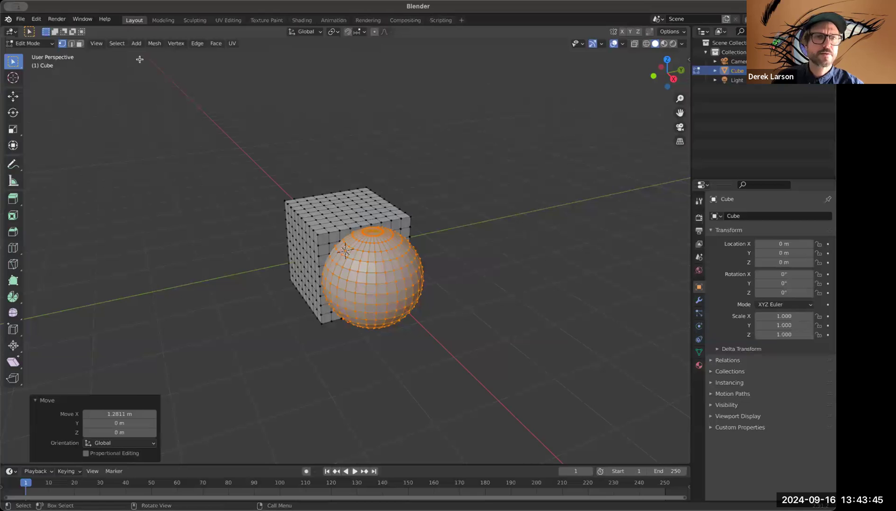
Subdivide the sphere's mesh with one cut.
left_click(195, 46)
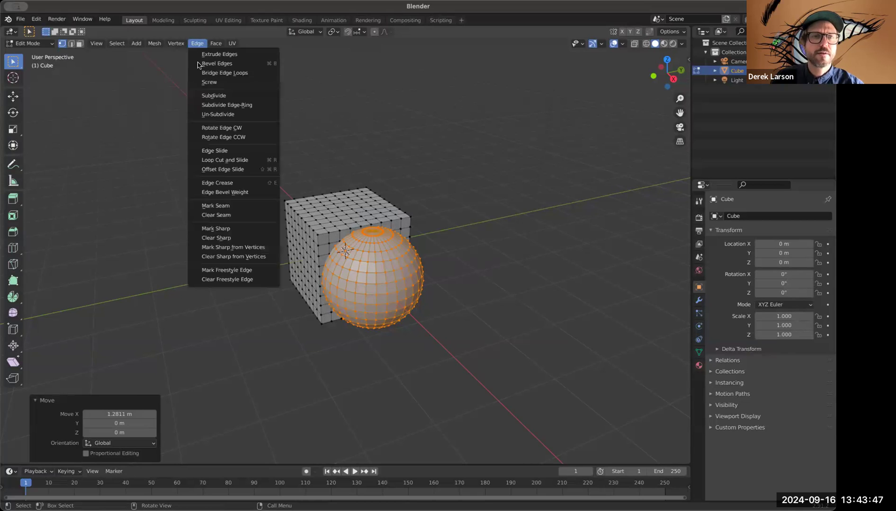
left_click(211, 95)
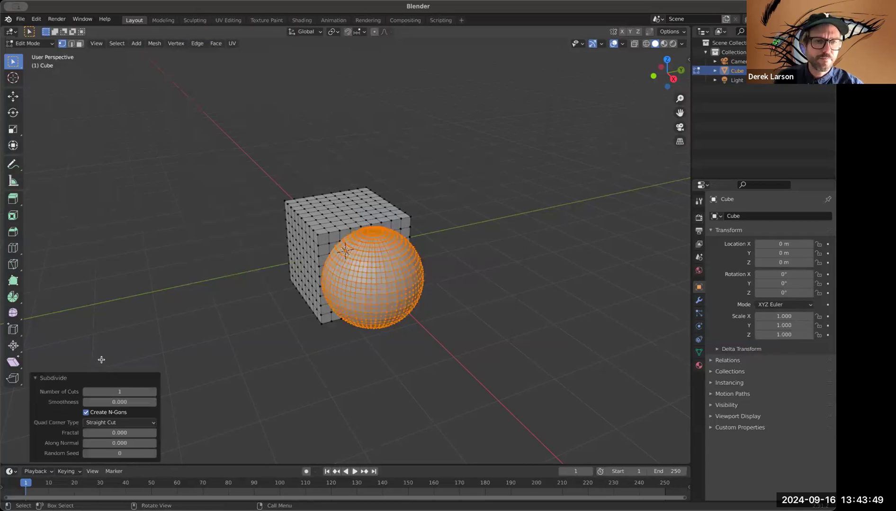
left_click_drag(665, 78, 195, 75)
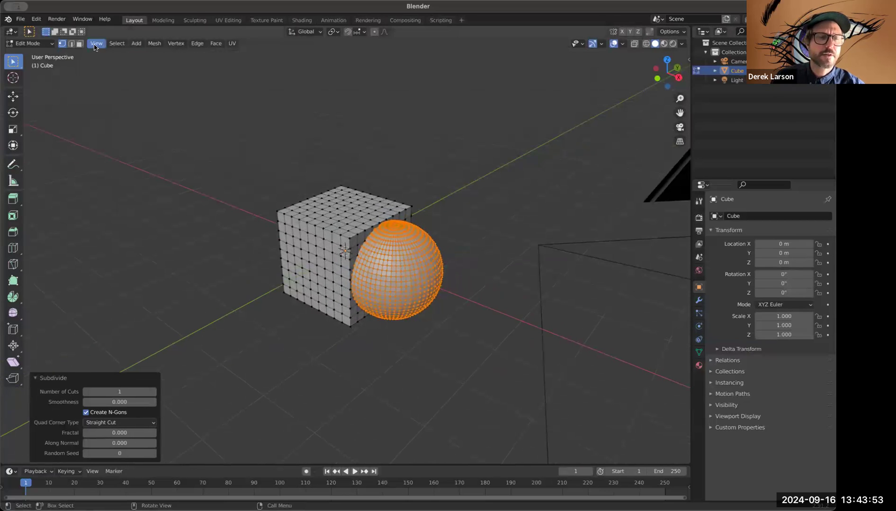
Add a cone and move it about -1.02 m along the Y axis so it protrudes from the cube's side.
left_click(136, 43)
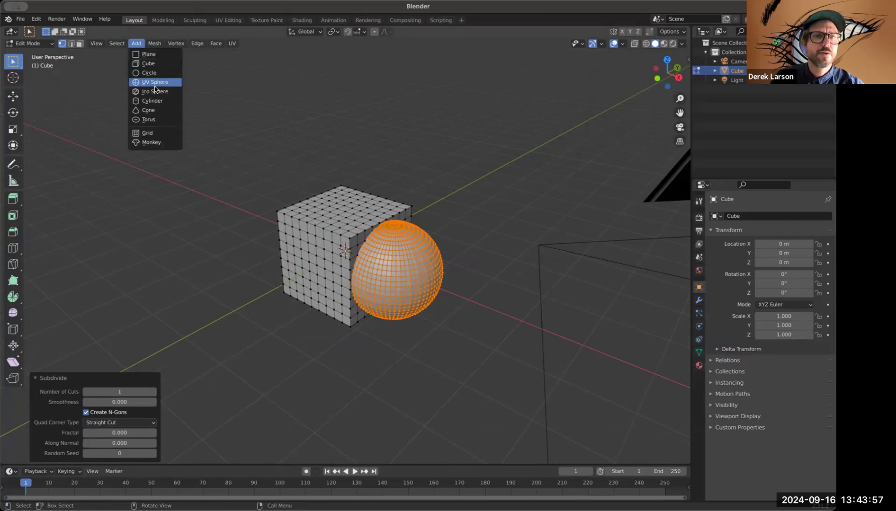
left_click(151, 110)
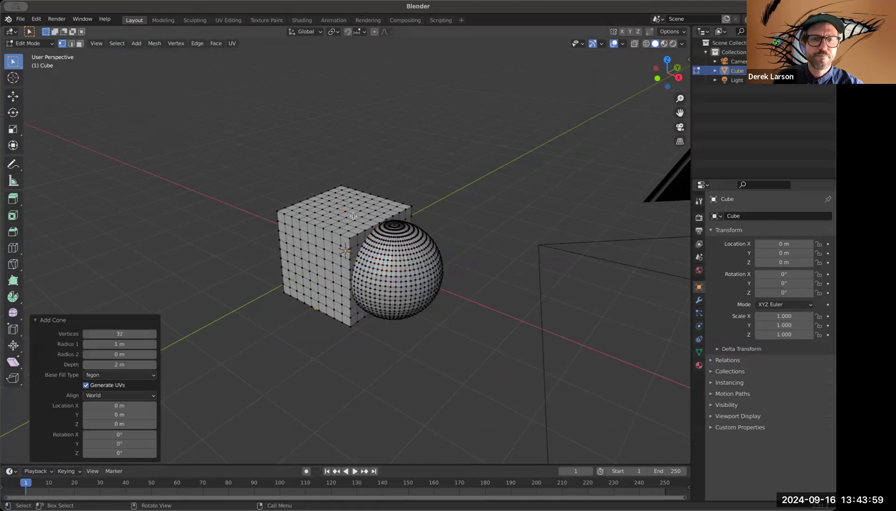
key("g")
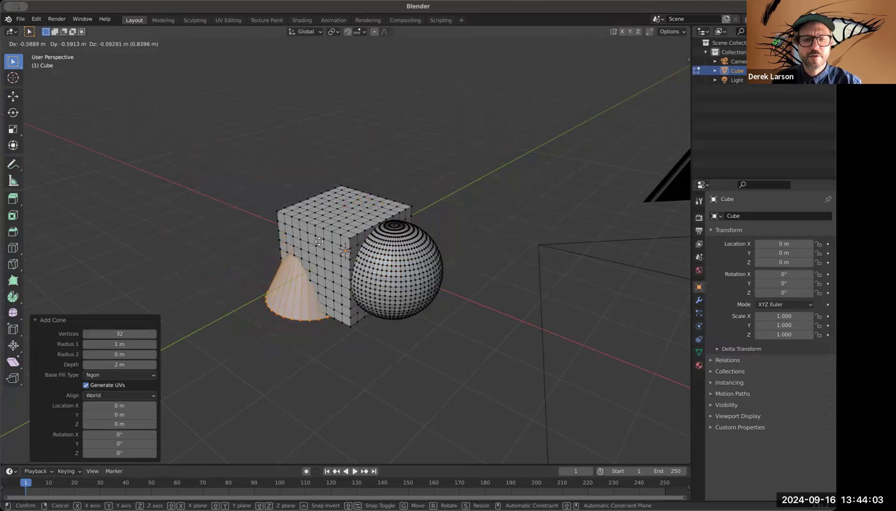
key("y")
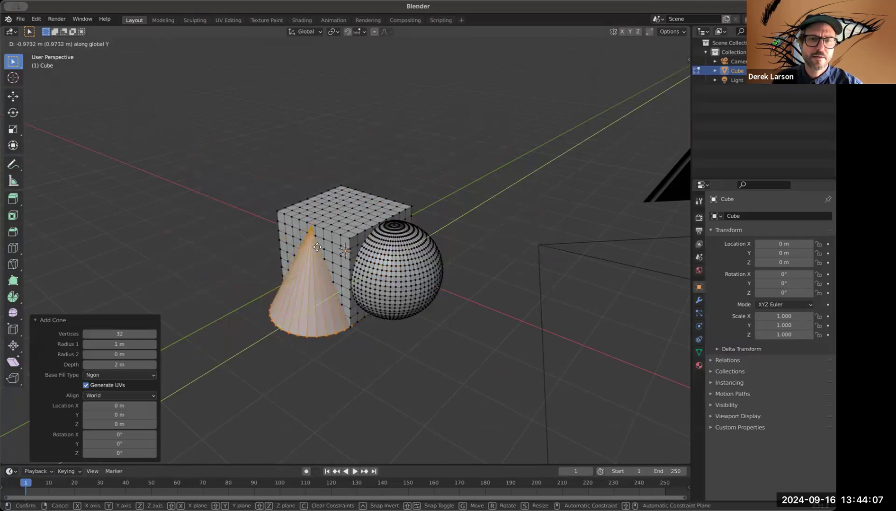
left_click(316, 248)
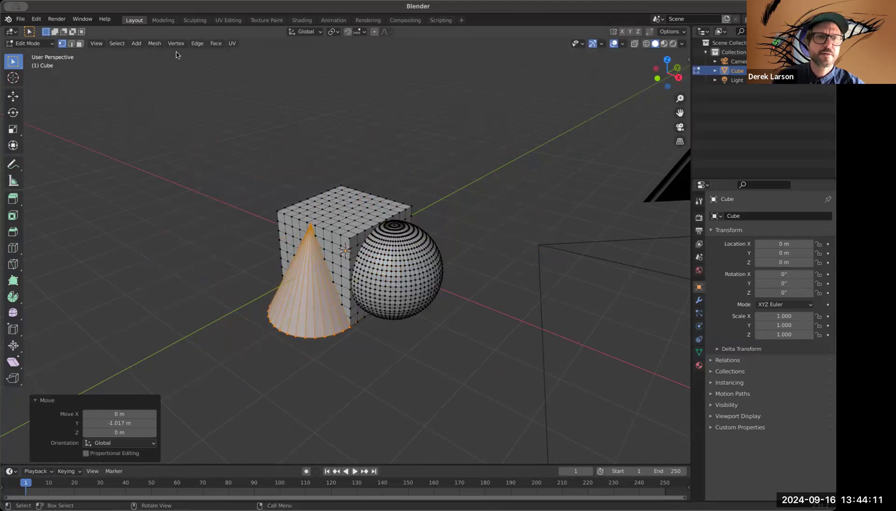
Subdivide the cone with 3 cuts and a smoothness of 0.120.
left_click(196, 44)
left_click(232, 96)
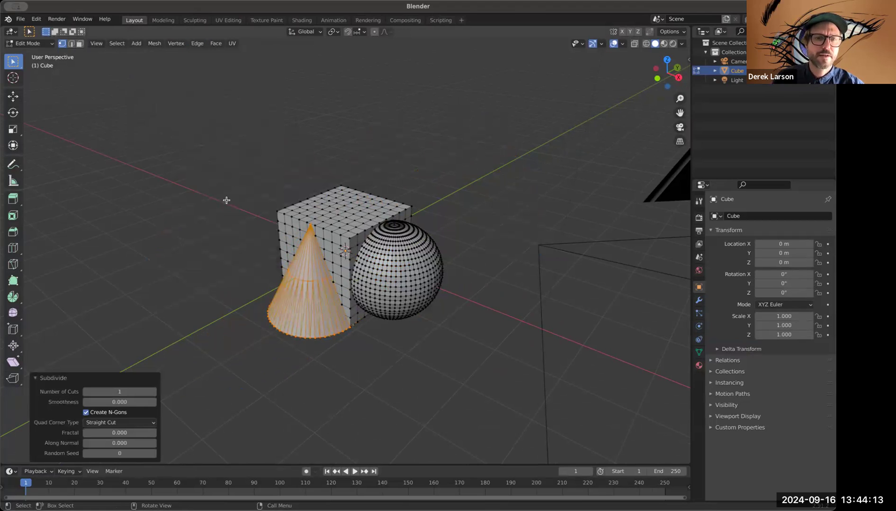
left_click_drag(138, 391, 97, 393)
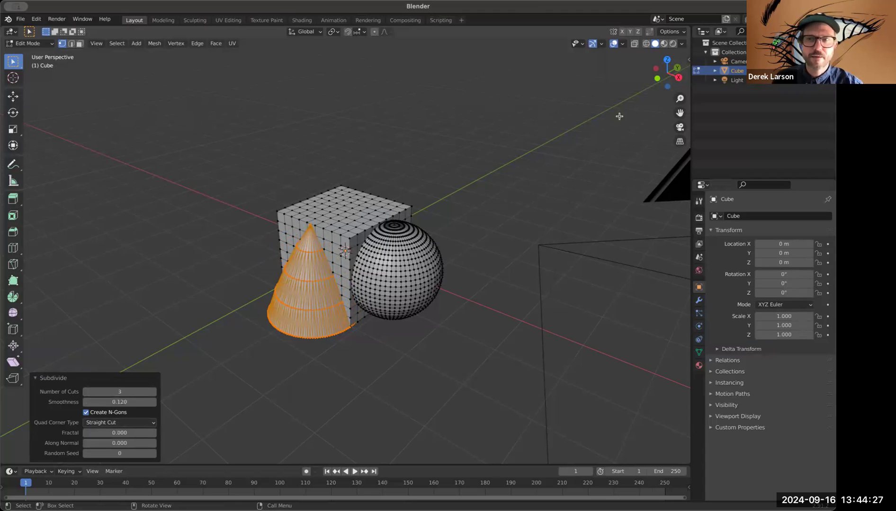
Switch to Sculpt Mode and choose the Smooth brush.
left_click_drag(679, 99, 681, 65)
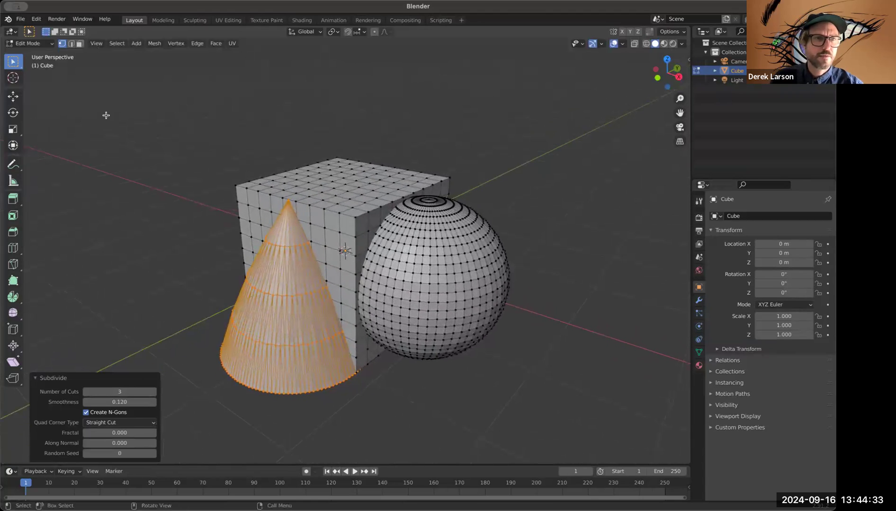
left_click(40, 46)
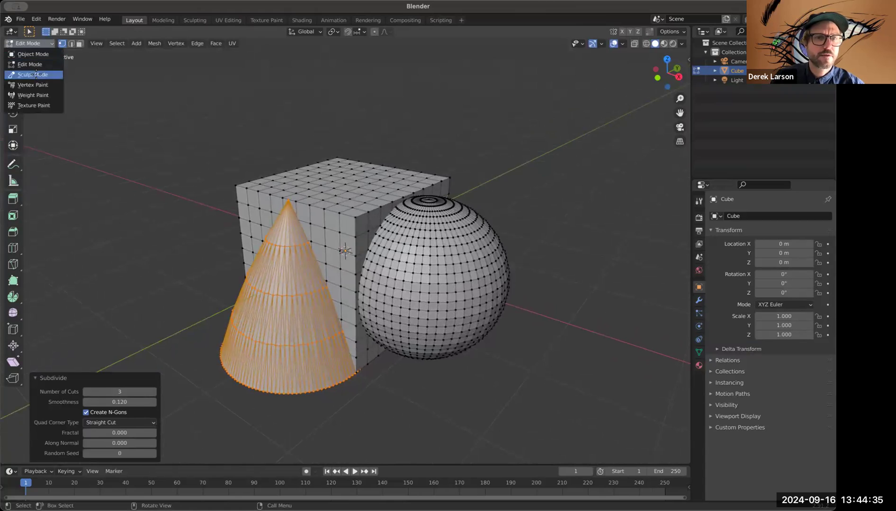
left_click(36, 73)
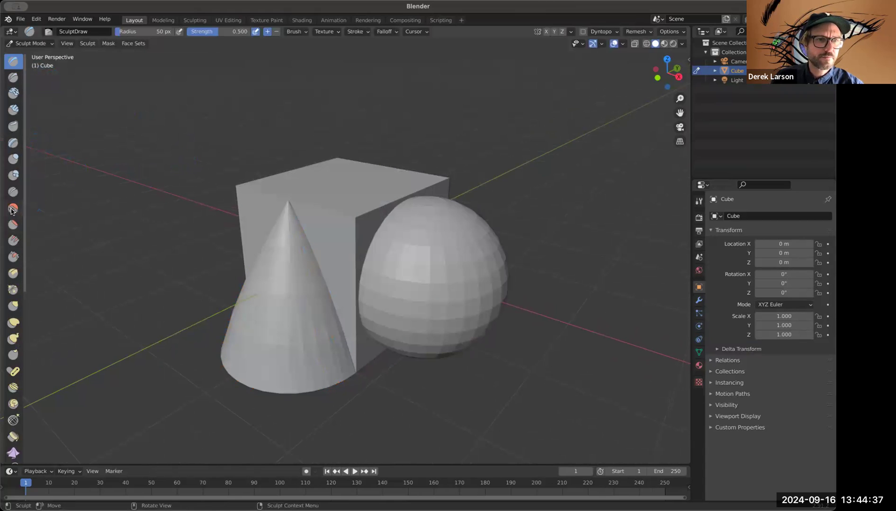
left_click(13, 209)
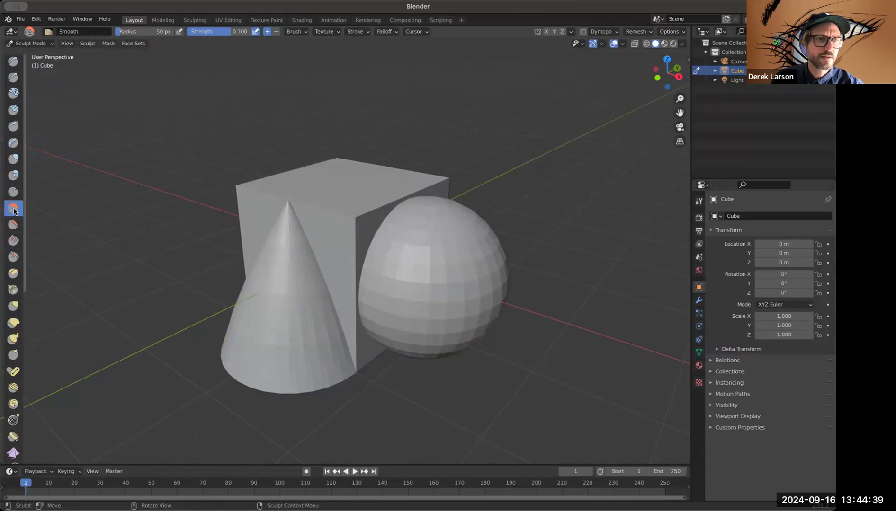
Smooth the cone's tip and the cube's upper front edges and corner, with brush radius 139 px and strength 0.397.
mouse_move(340, 232)
left_mouse_down()
mouse_move(304, 242)
mouse_move(373, 244)
mouse_move(385, 209)
mouse_move(404, 204)
mouse_move(374, 228)
mouse_move(296, 211)
mouse_move(317, 219)
mouse_move(311, 221)
left_mouse_up()
left_click_drag(127, 32, 140, 34)
left_click_drag(249, 33, 210, 34)
mouse_move(348, 212)
left_mouse_down()
mouse_move(393, 231)
mouse_move(341, 251)
mouse_move(286, 240)
mouse_move(337, 226)
mouse_move(352, 247)
left_mouse_up()
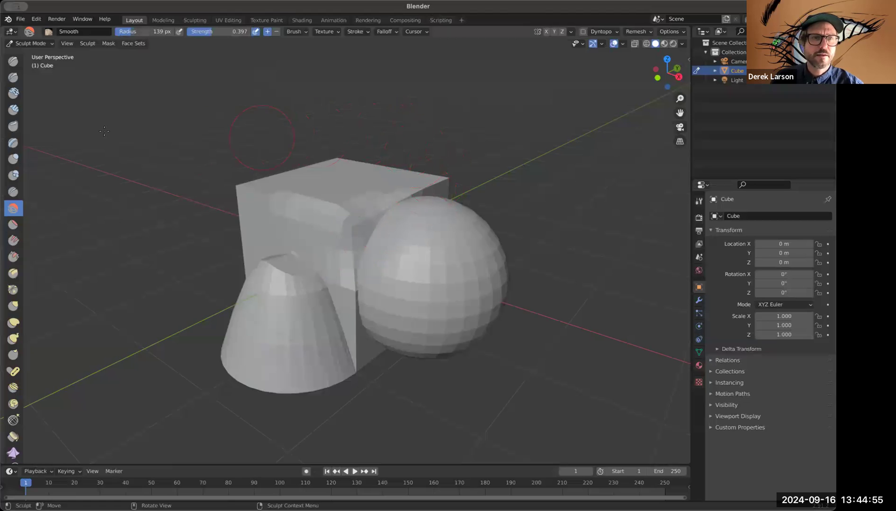
Return to Edit Mode and activate the Extrude Region tool.
left_click_drag(680, 98, 680, 142)
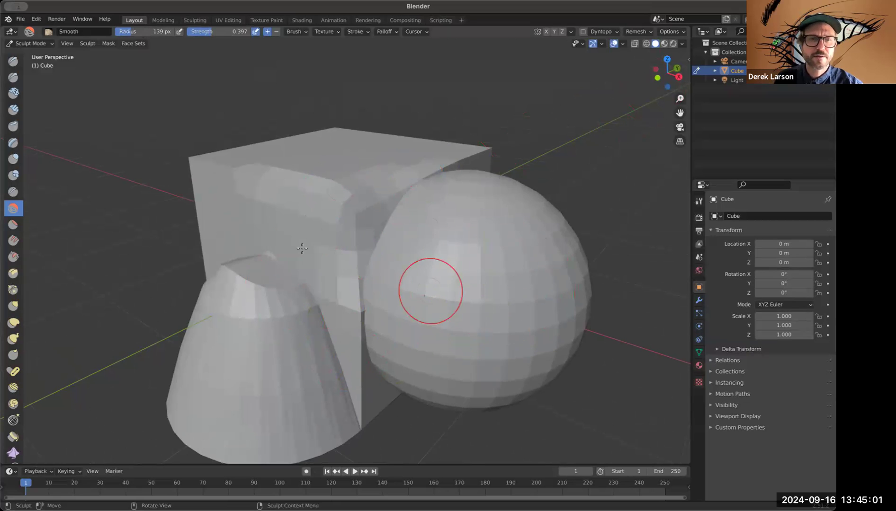
left_click(33, 45)
left_click(46, 64)
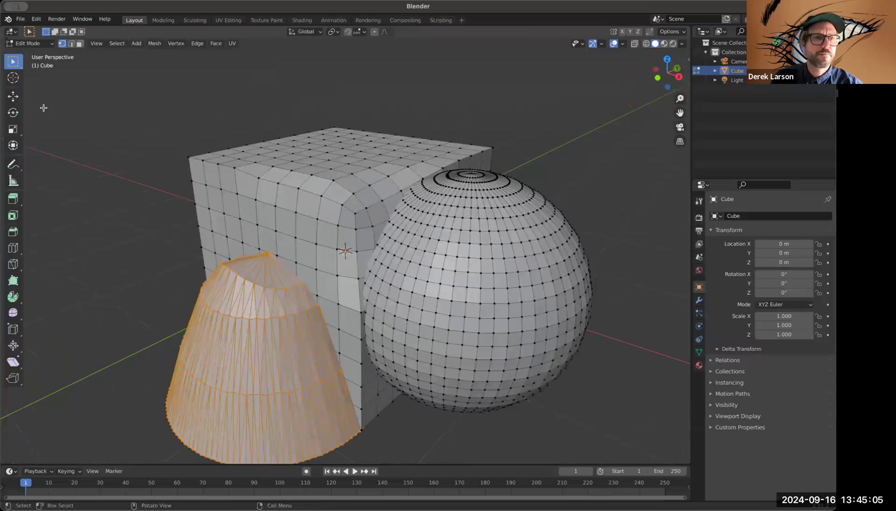
left_click(13, 200)
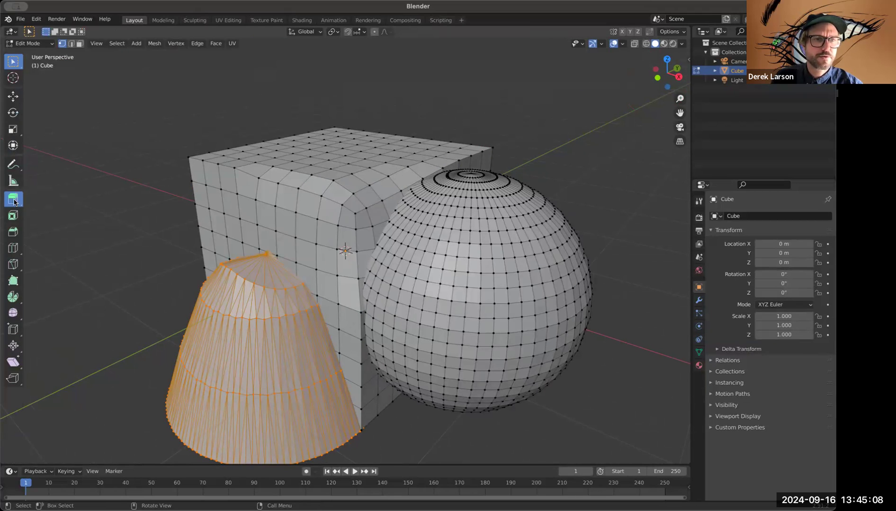
Extrude a strip of four adjacent faces on the sphere's side, selected by its two rows of five vertices.
left_click(467, 272)
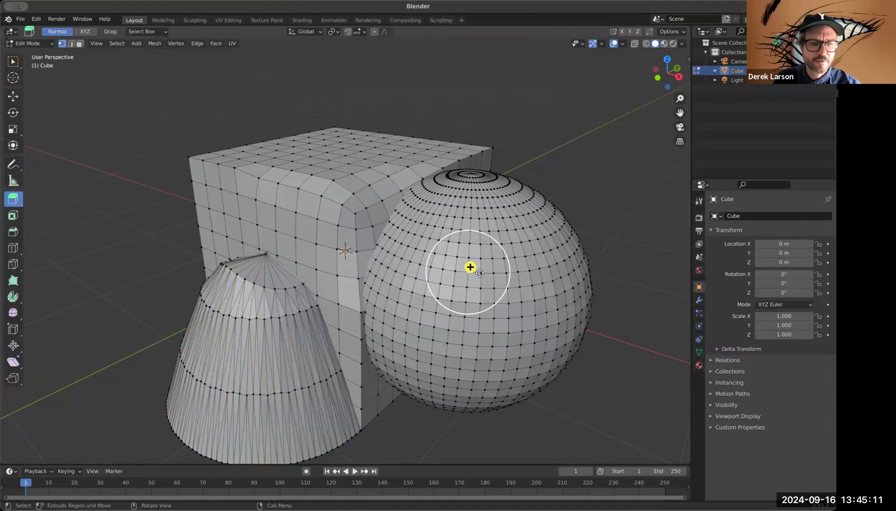
left_click(480, 274, "shift")
left_click(493, 273, "shift")
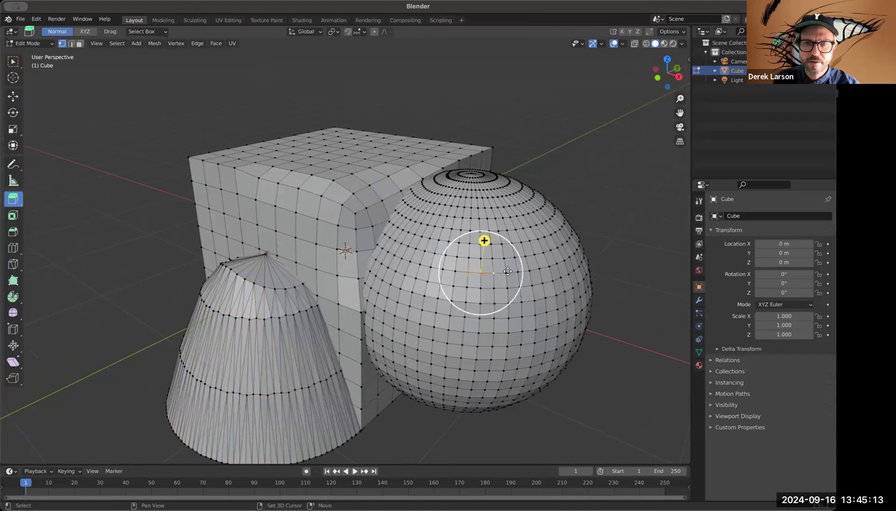
left_click(507, 276, "shift")
left_click(507, 288, "shift")
left_click(494, 288, "shift")
left_click(481, 288, "shift")
left_click(467, 287, "shift")
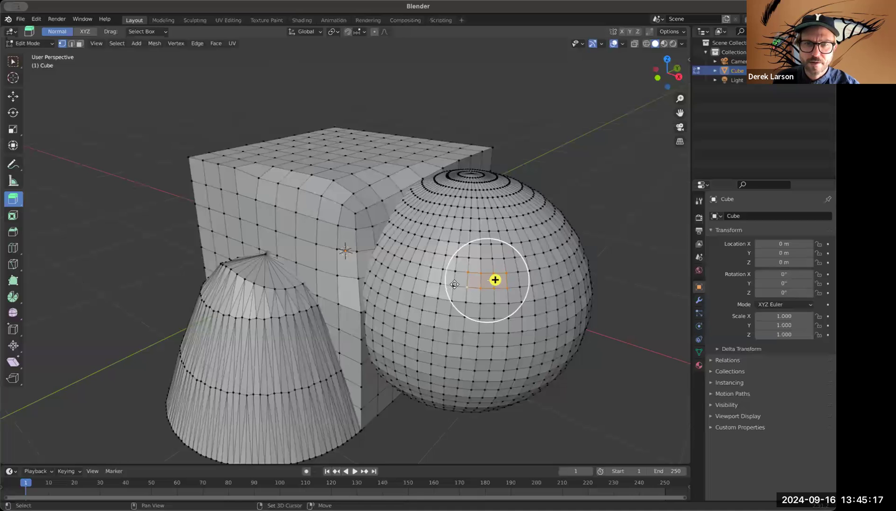
left_click(454, 287, "shift")
left_click(455, 272, "shift")
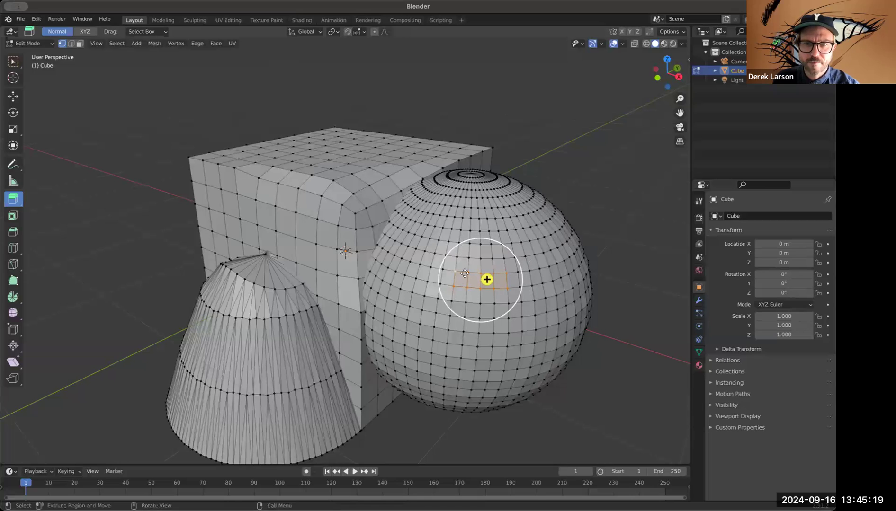
left_click_drag(487, 279, 500, 269)
Extrude a single vertex at the upper edge of the sphere's extruded block by about 0.024 m along its normal.
left_click_drag(673, 76, 626, 75)
left_click_drag(680, 98, 610, 107)
left_click_drag(682, 118, 722, 83)
left_click_drag(659, 72, 653, 73)
left_click_drag(243, 231, 216, 239)
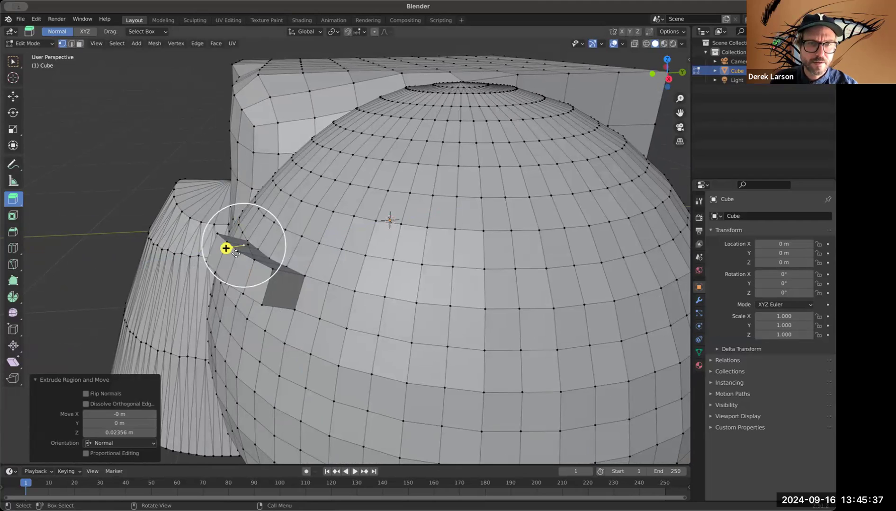
Extrude one outer face of the block on the sphere outward, selected by its four corner vertices.
left_click(236, 253)
left_click(253, 261, "shift")
left_click(243, 292, "shift")
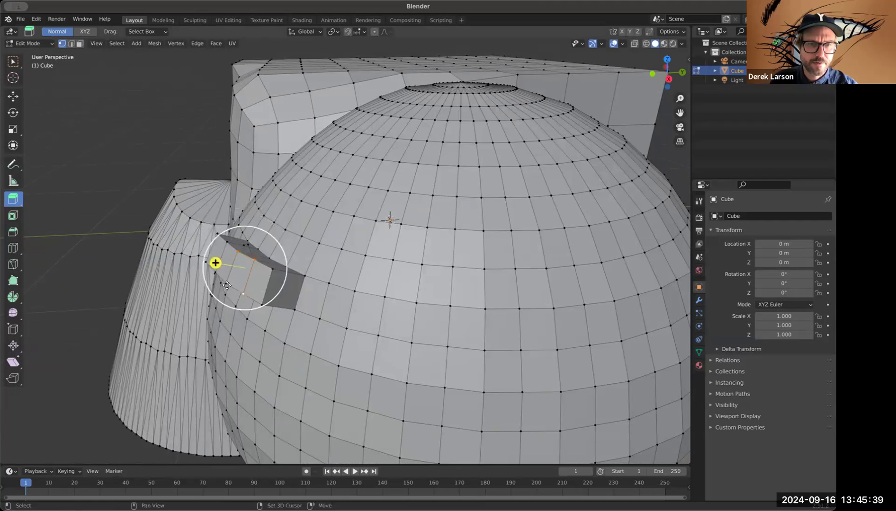
left_click(226, 283, "shift")
left_click_drag(212, 264, 160, 259)
Bevel the edges of the newly extruded end face with an offset width of 0.0102 m and one segment.
left_click(13, 216)
left_click(10, 200)
left_click(13, 231)
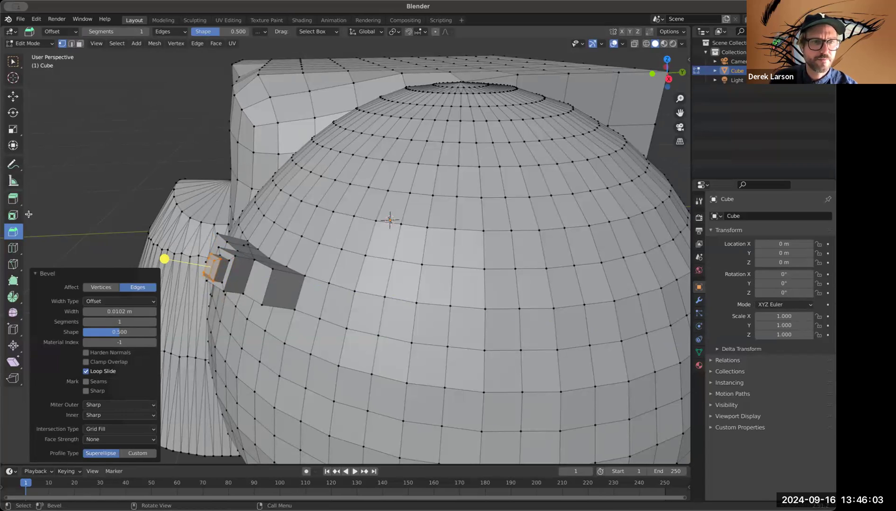
left_click(38, 273)
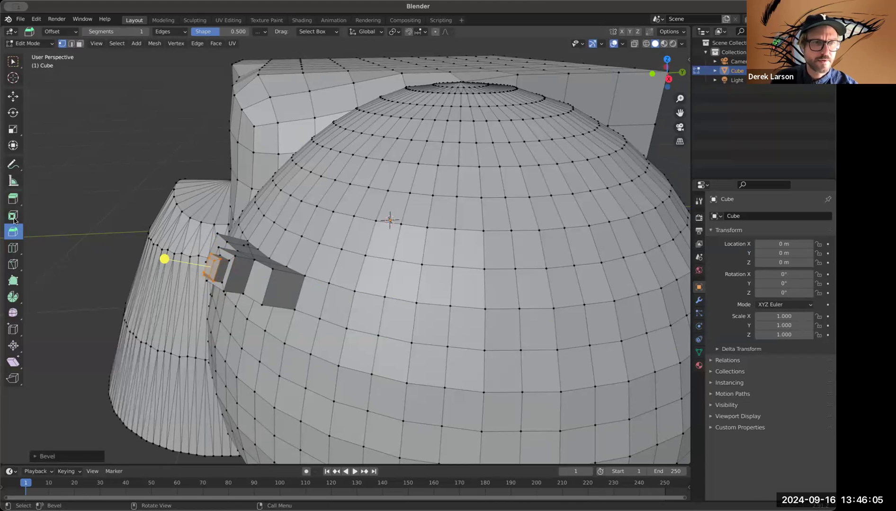
Extrude the bevelled end face of the protrusion slightly further outward.
left_click(9, 200)
left_click_drag(179, 260, 165, 259)
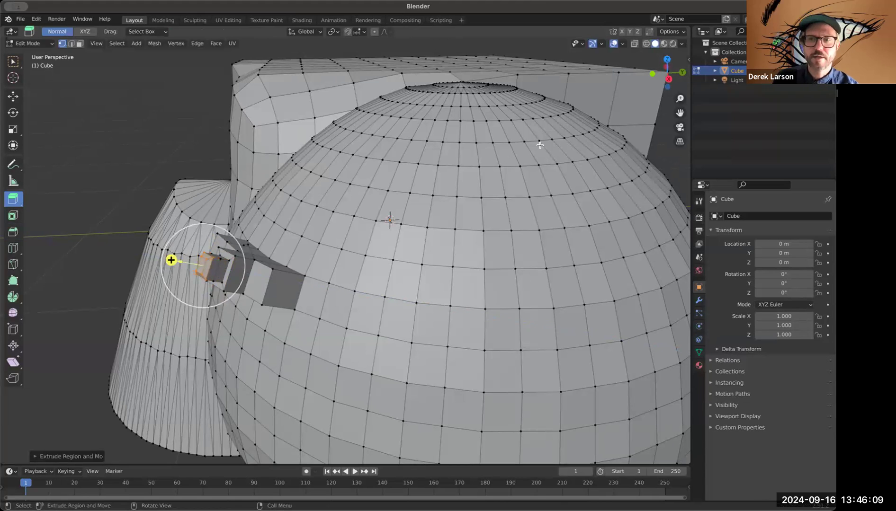
left_click_drag(667, 77, 686, 98)
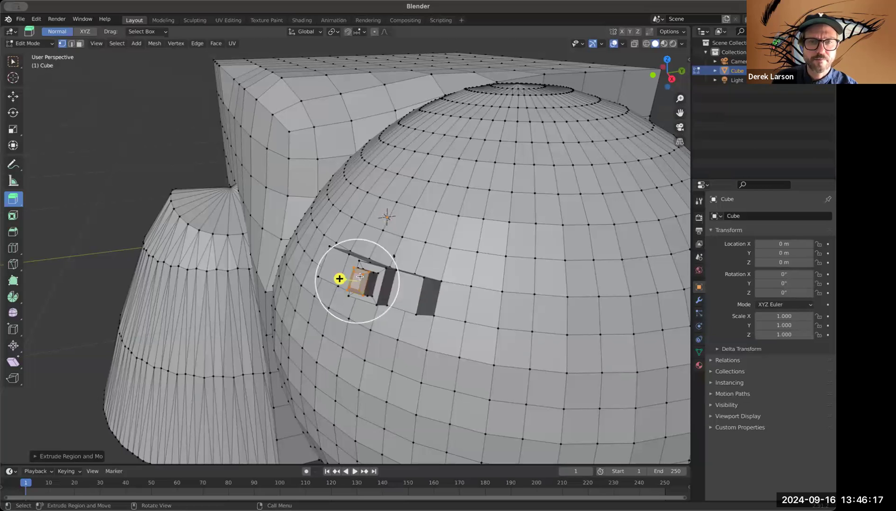
Subdivide the selected bevelled end of the small protrusion on the sphere, with the number of cuts set to 3.
left_click_drag(679, 99, 616, 114)
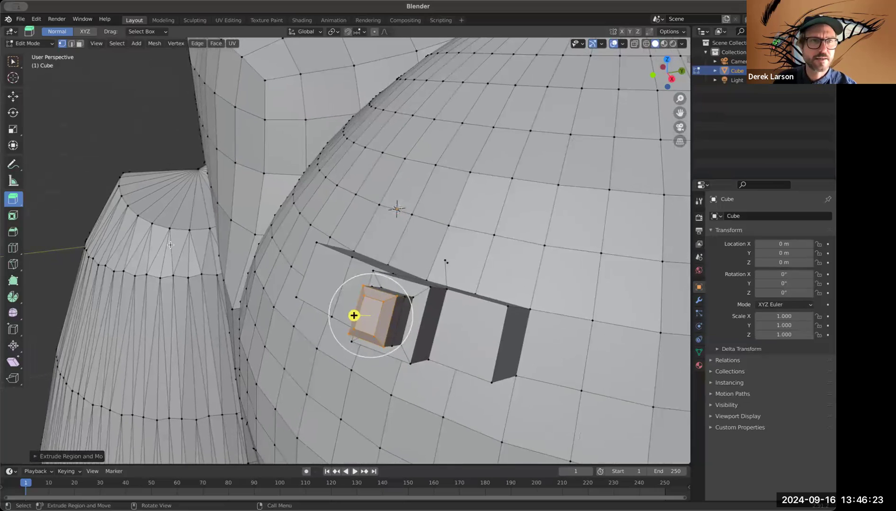
left_click(195, 44)
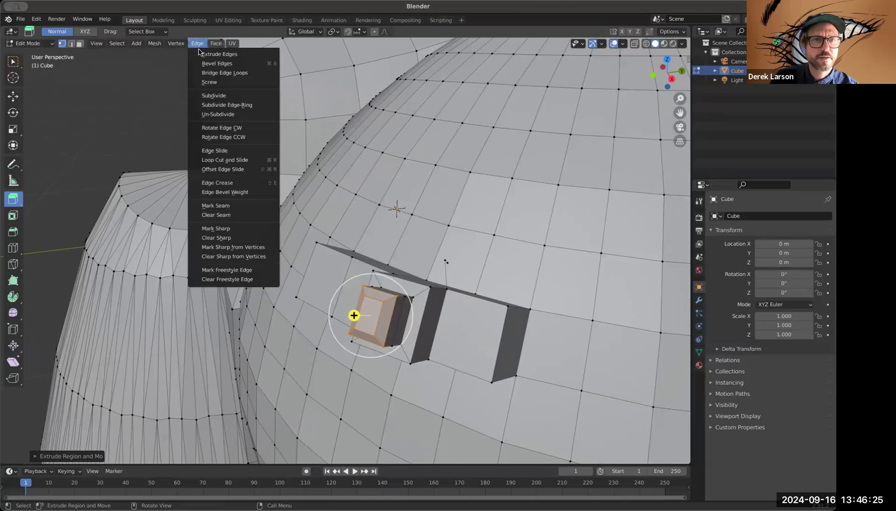
left_click(227, 99)
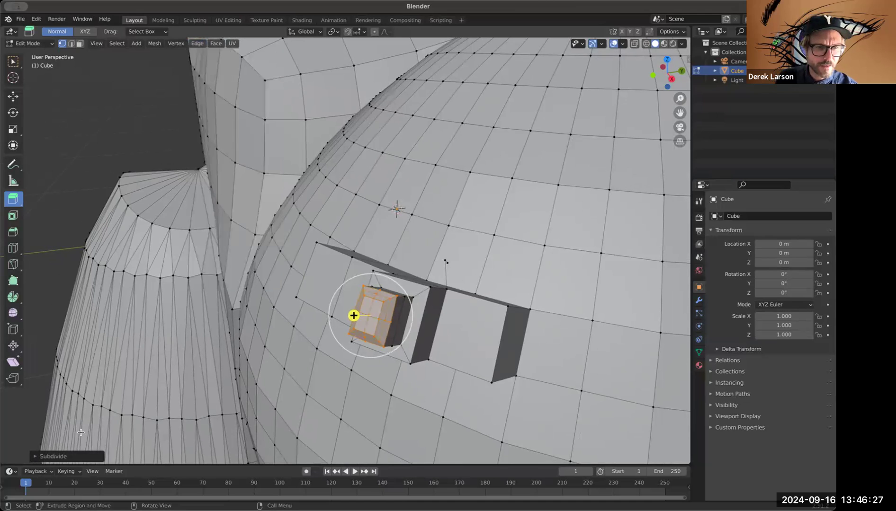
left_click(35, 457)
left_click_drag(119, 392, 133, 391)
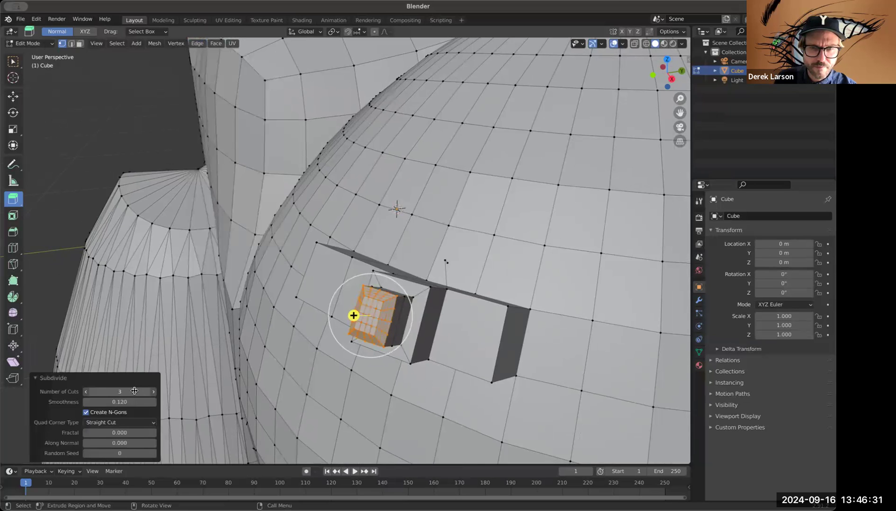
Select the ring of eight vertices around the centre of the protrusion's subdivided end face.
left_click_drag(671, 91, 672, 89)
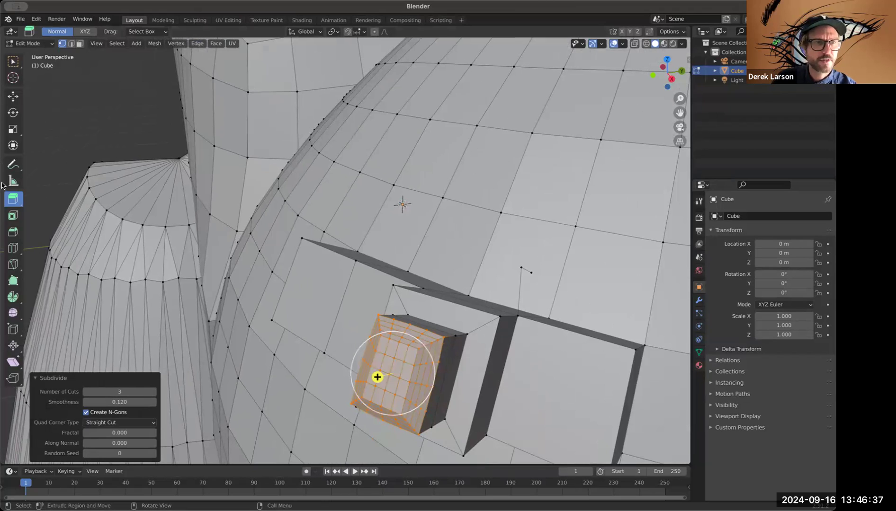
left_click(385, 355)
left_click(396, 360, "shift")
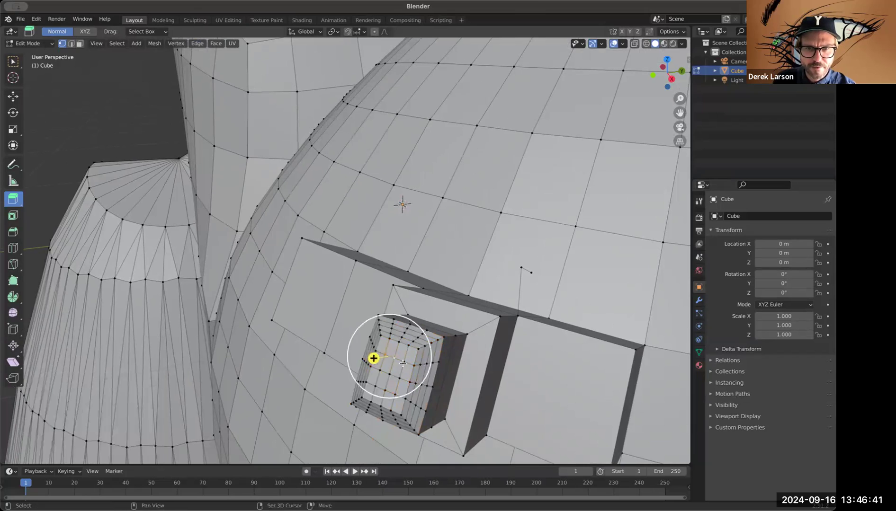
left_click(403, 362, "shift")
left_click(400, 378, "shift")
left_click(395, 394, "shift")
left_click(384, 391, "shift")
left_click(376, 387, "shift")
left_click(379, 370, "shift")
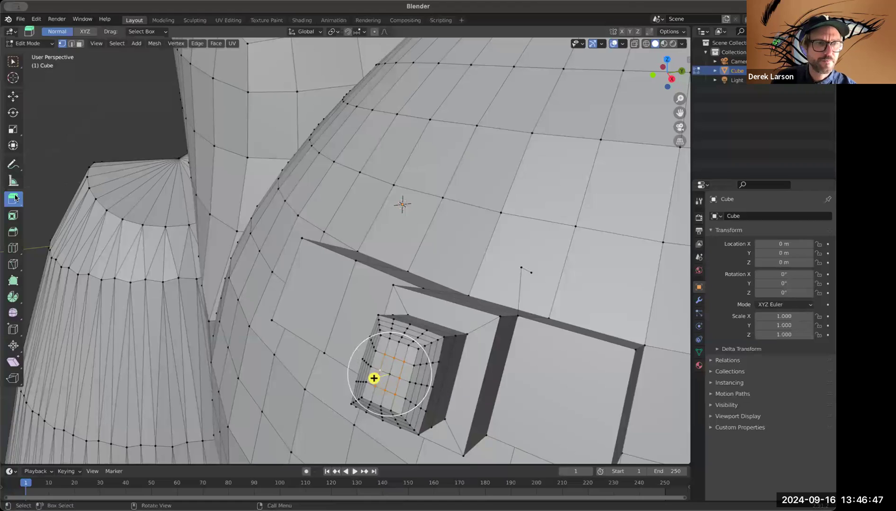
left_click_drag(374, 379, 411, 389)
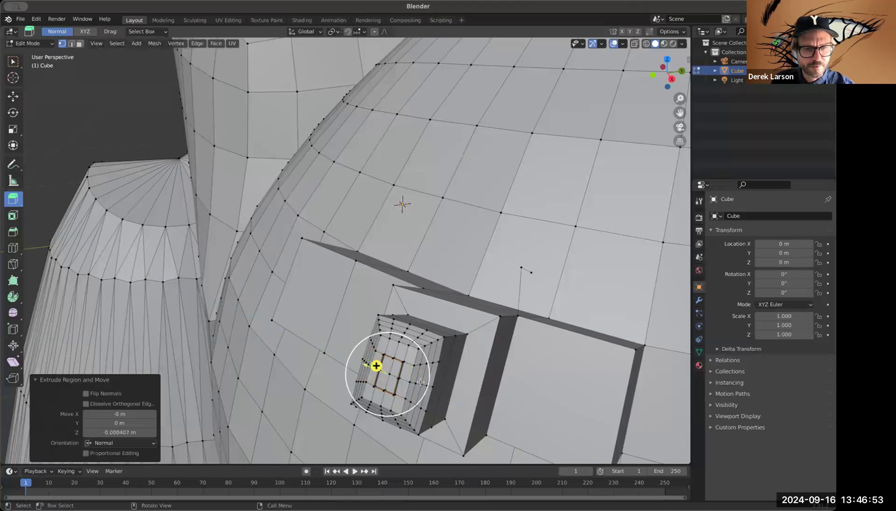
key("ctrl+z")
key("ctrl+z")
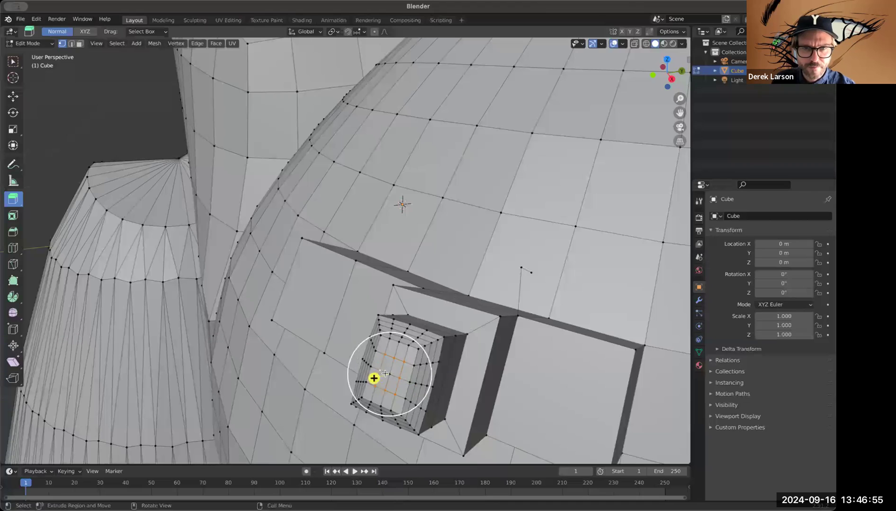
mouse_move(374, 378)
left_mouse_down()
mouse_move(406, 361)
mouse_move(366, 374)
left_mouse_up()
key("ctrl+z")
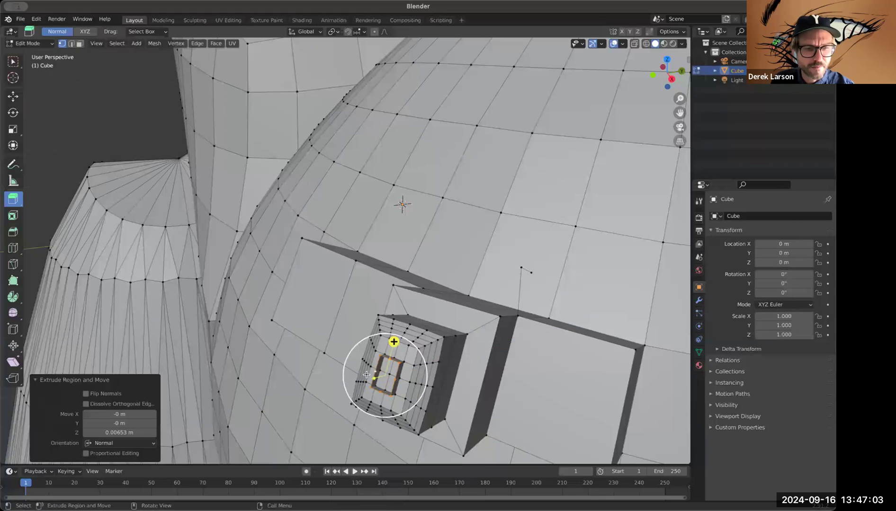
key("ctrl+z")
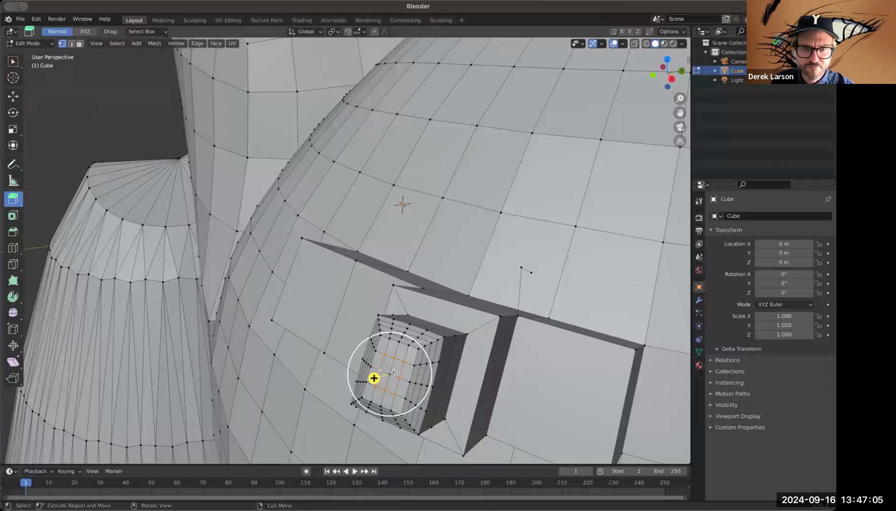
Extrude the selected vertex ring inward into the protrusion by about 0.0117 m along its normal.
left_click_drag(374, 379, 390, 374)
left_click_drag(669, 72, 662, 72)
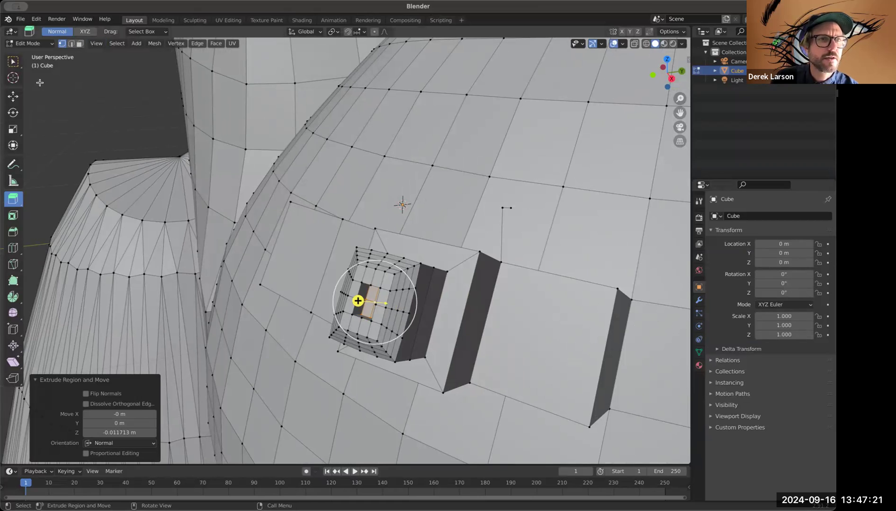
Smooth the protrusion's end face around the recess in Sculpt Mode, using the Smooth brush at radius 35 px and strength 0.180.
left_click(29, 43)
left_click(25, 73)
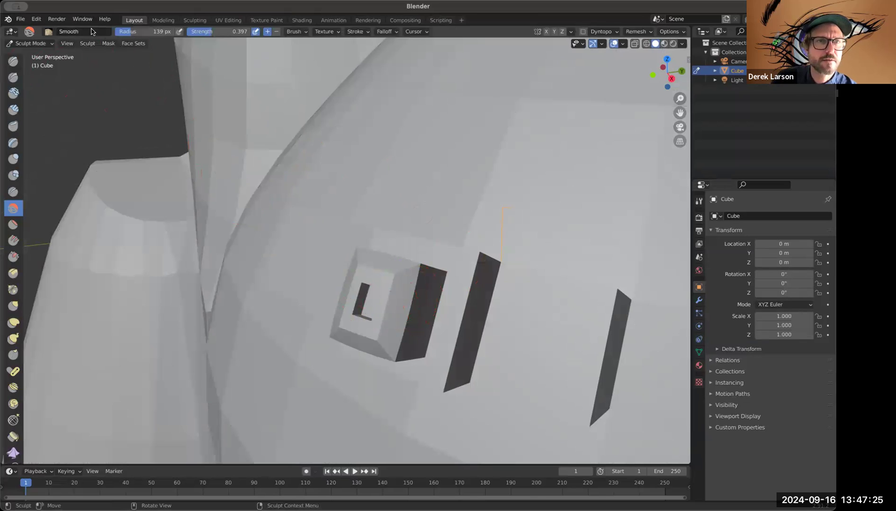
left_click_drag(129, 32, 118, 32)
left_click_drag(205, 33, 191, 33)
mouse_move(380, 294)
left_mouse_down()
mouse_move(378, 304)
mouse_move(396, 273)
mouse_move(361, 266)
left_mouse_up()
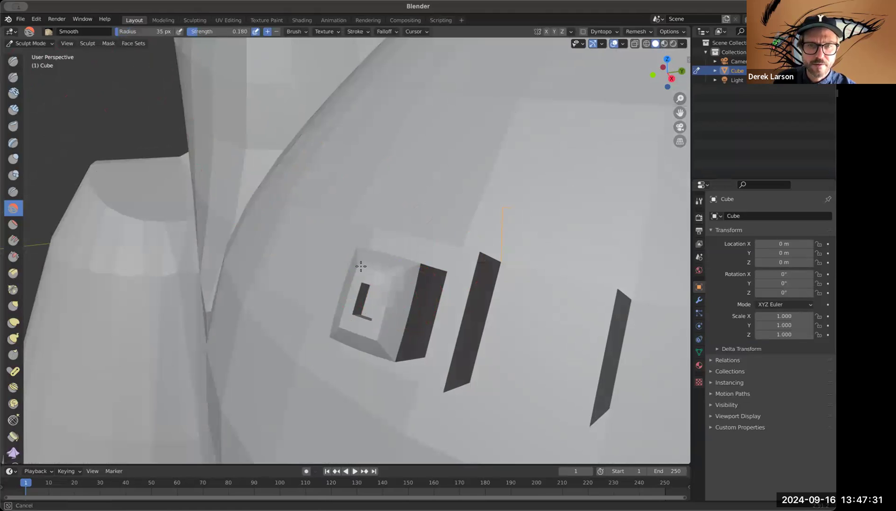
mouse_move(342, 317)
left_mouse_down()
mouse_move(370, 334)
mouse_move(353, 300)
mouse_move(376, 303)
mouse_move(379, 318)
left_mouse_up()
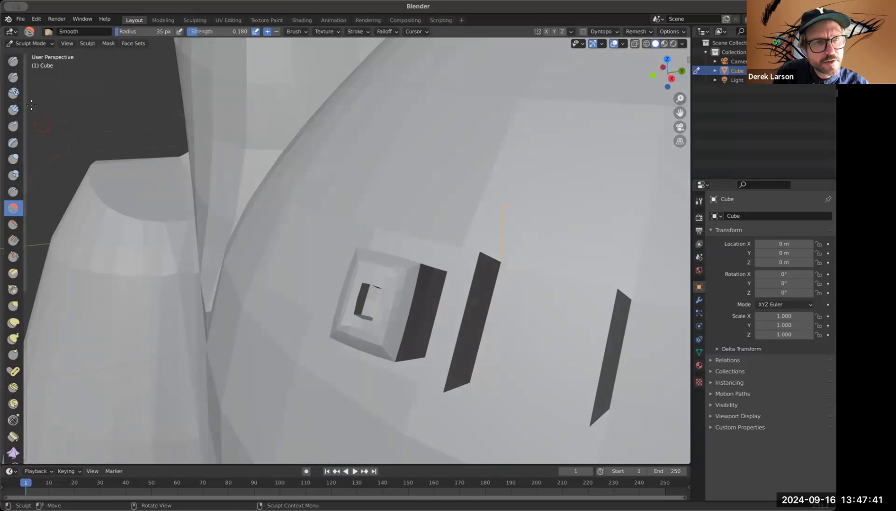
Switch the mesh from Sculpt Mode back to Edit Mode.
left_click(34, 44)
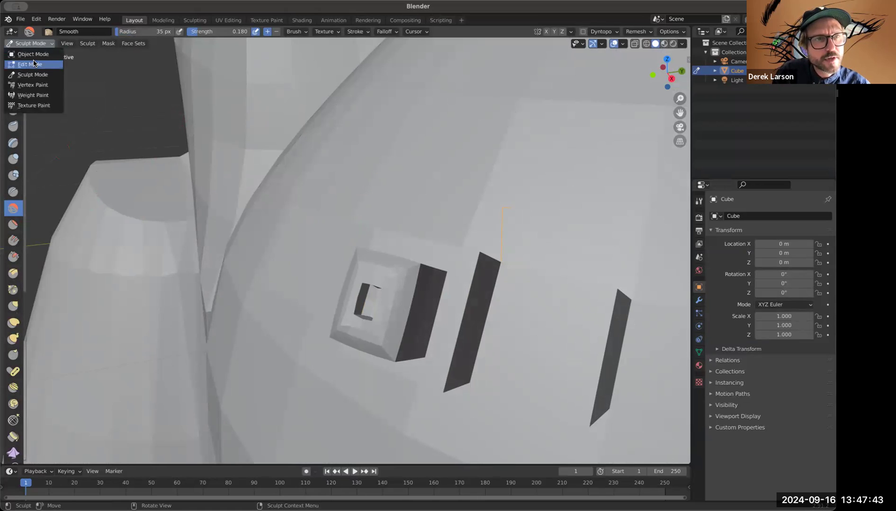